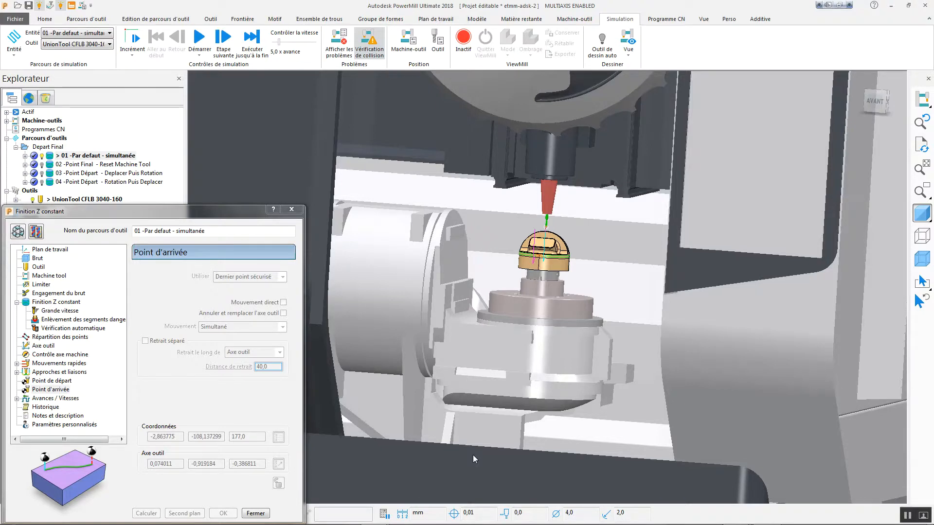
# Compare the start point and end point settings of toolpath 01 -Par defaut - simultanée.
pyautogui.click(52, 390)
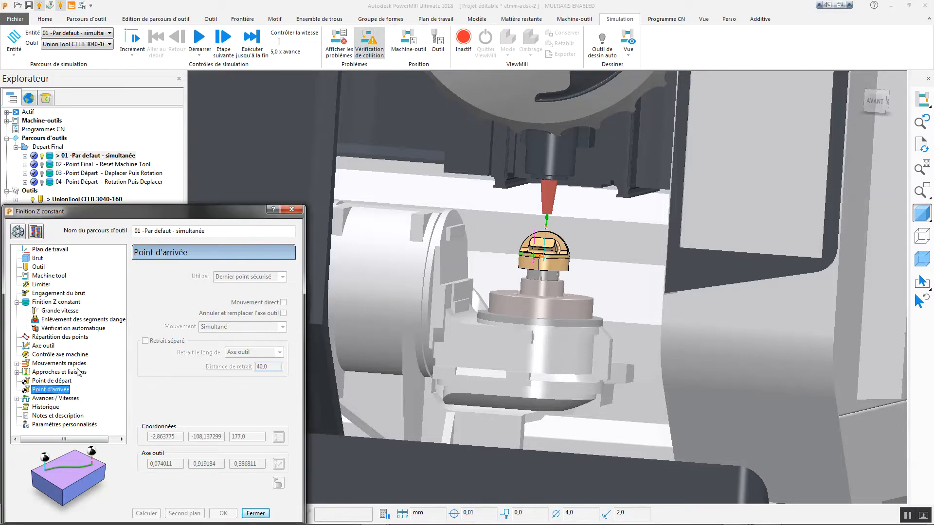
pyautogui.click(67, 382)
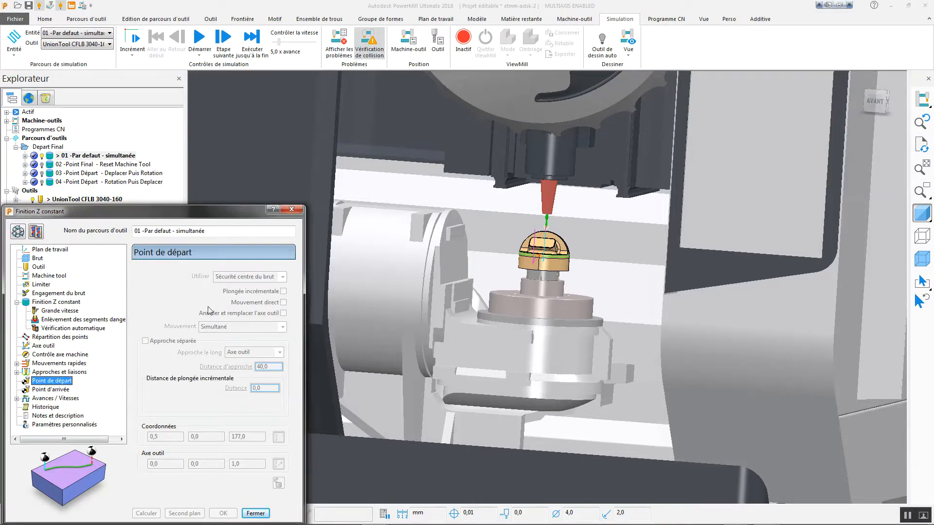
pyautogui.click(61, 390)
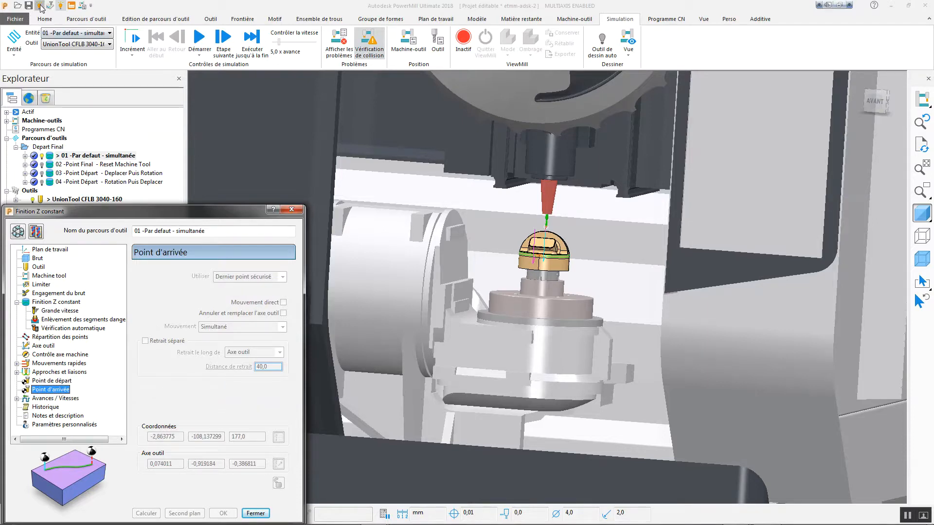
# Play the machine simulation of toolpath 01 as seen from its right side, and return the machine to the start.
pyautogui.moveTo(709, 336); pyautogui.dragTo(718, 414, button='middle')
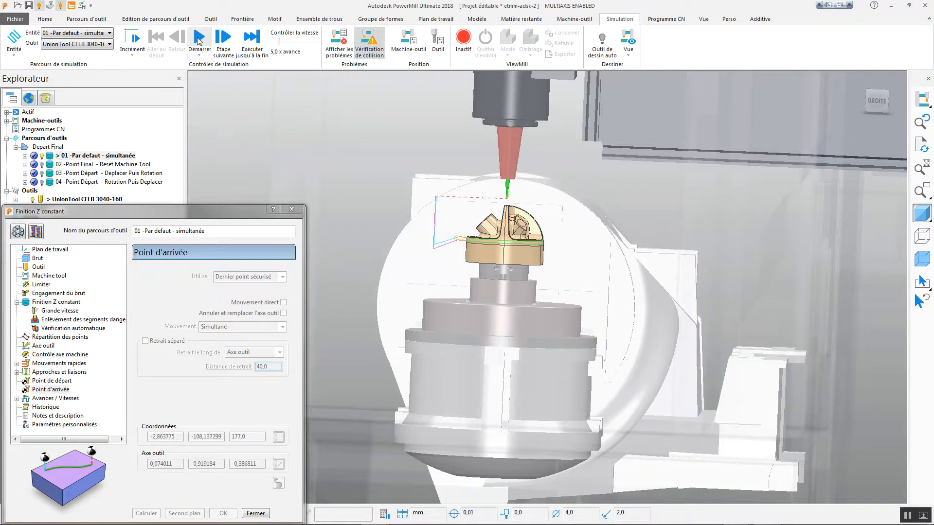
pyautogui.click(199, 39)
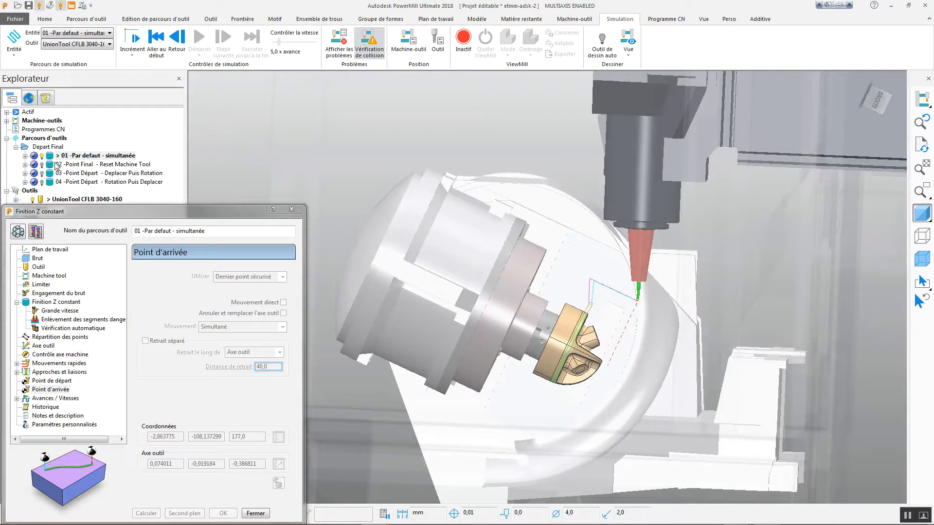
pyautogui.click(73, 6)
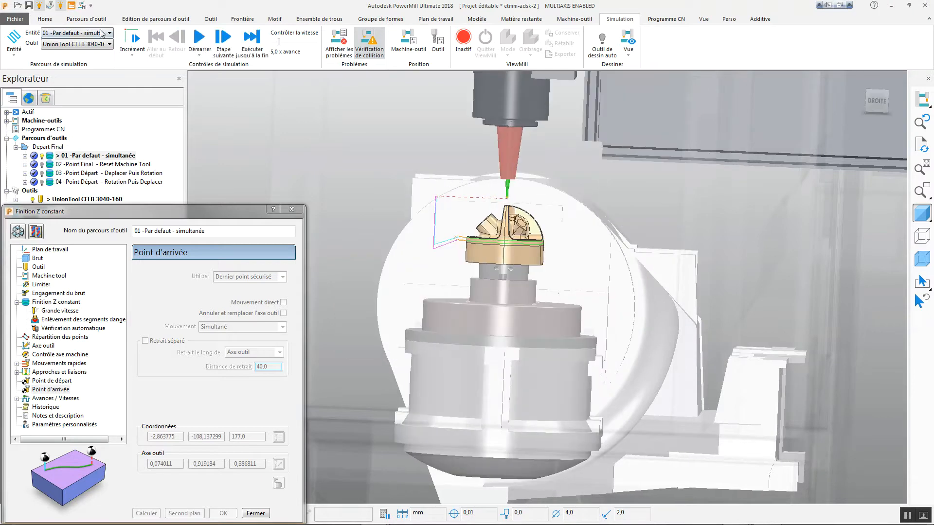
# Activate toolpath 02 -Point Final - Reset Machine Tool and examine the movement settings of its end and start points.
pyautogui.click(50, 164)
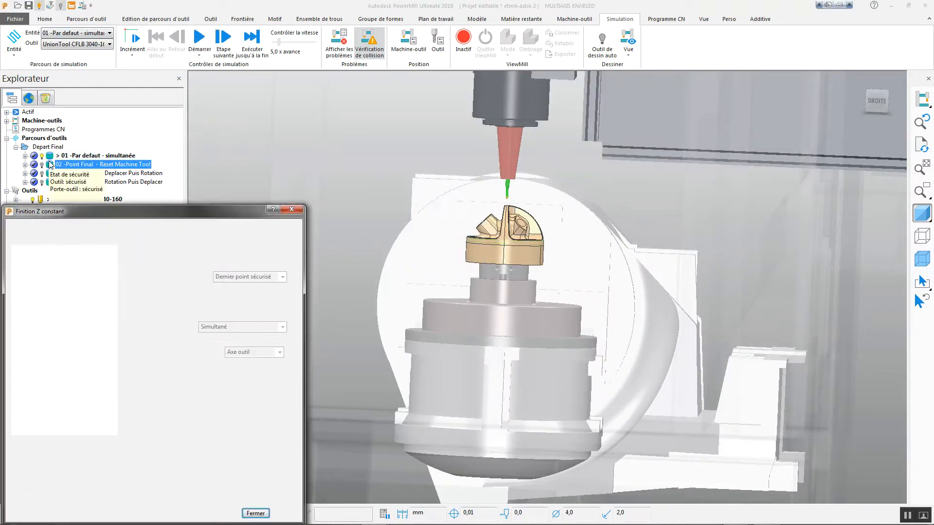
pyautogui.click(51, 390)
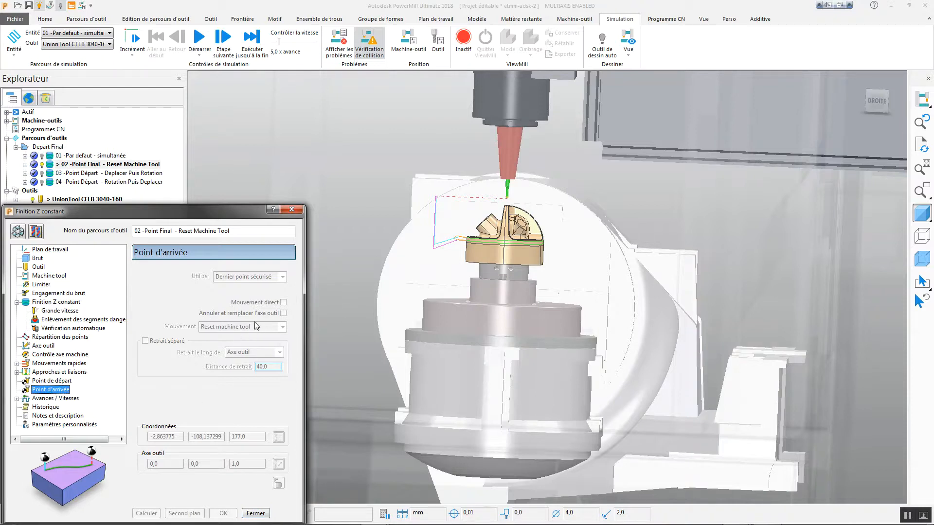
pyautogui.click(41, 380)
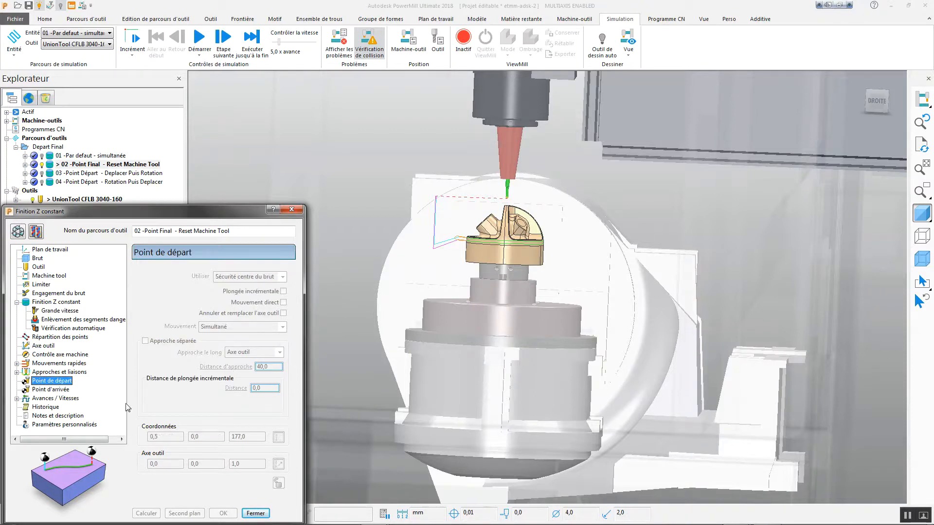
pyautogui.click(59, 390)
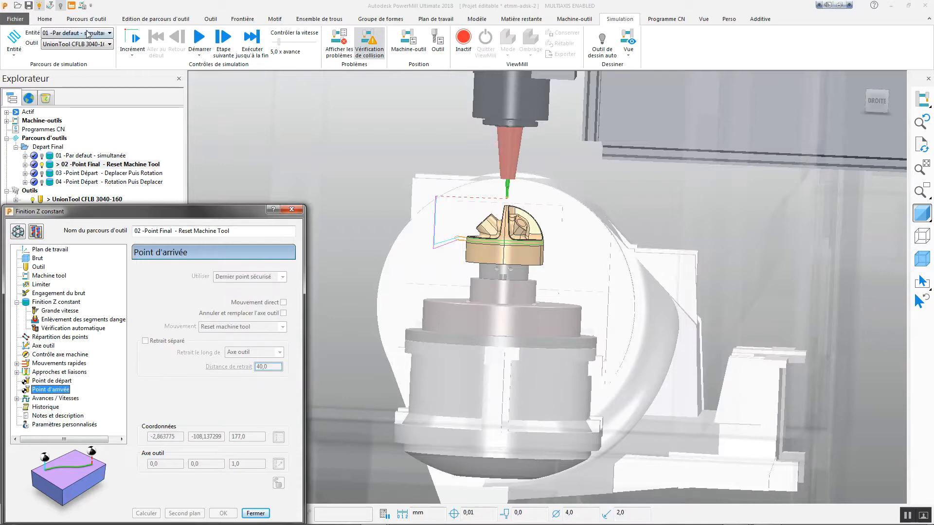
# Load toolpath 02 -Point Final - Reset Machine Tool into the simulation and play it through to its final machine reset.
pyautogui.click(50, 8)
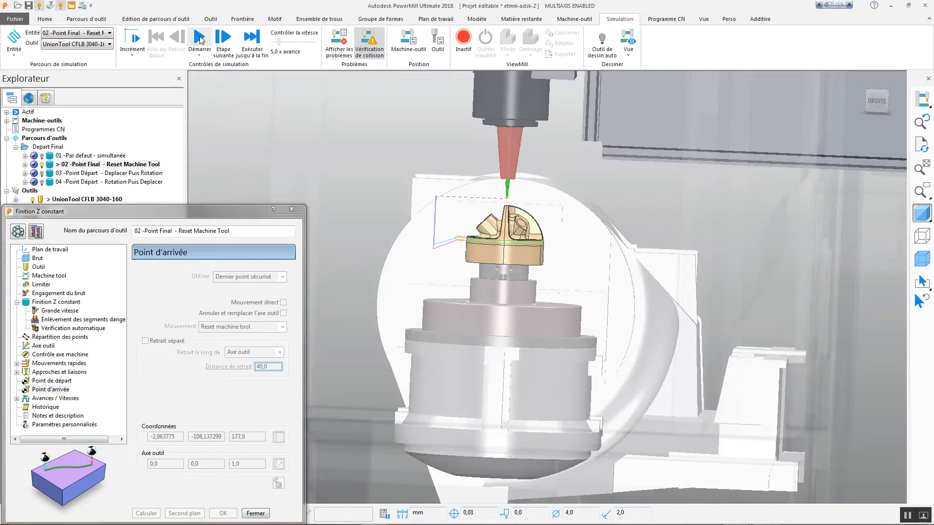
pyautogui.click(195, 38)
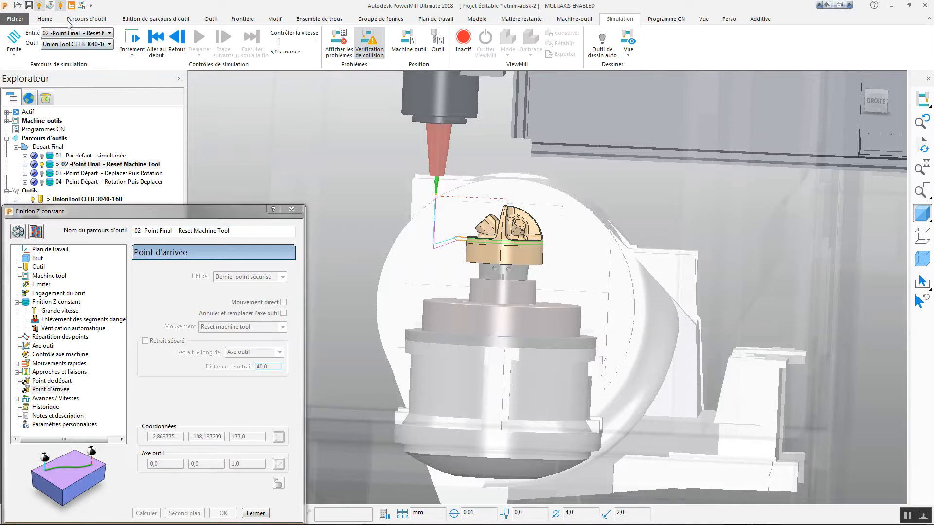
pyautogui.click(50, 5)
# Activate toolpath 03 -Point Départ - Deplacer Puis Rotation and examine the movement settings of its end and start points.
pyautogui.moveTo(49, 179)
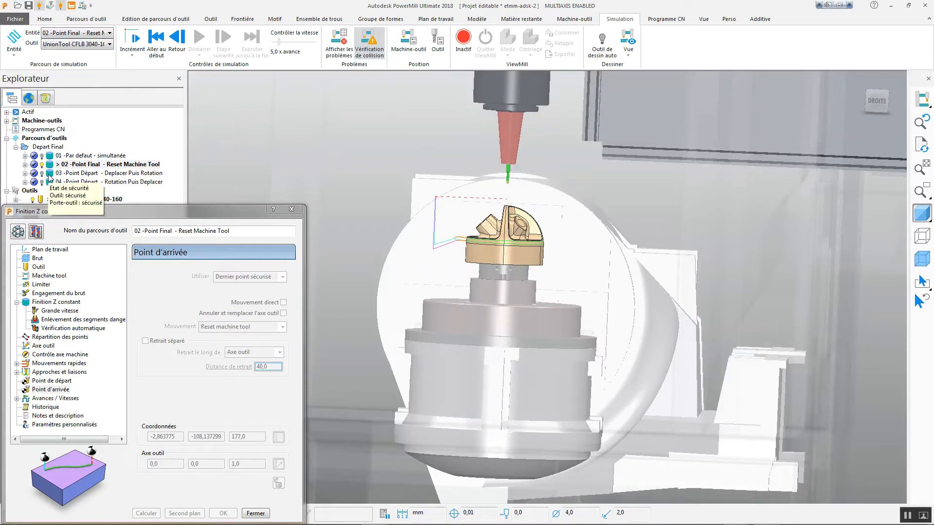
pyautogui.doubleClick(78, 173)
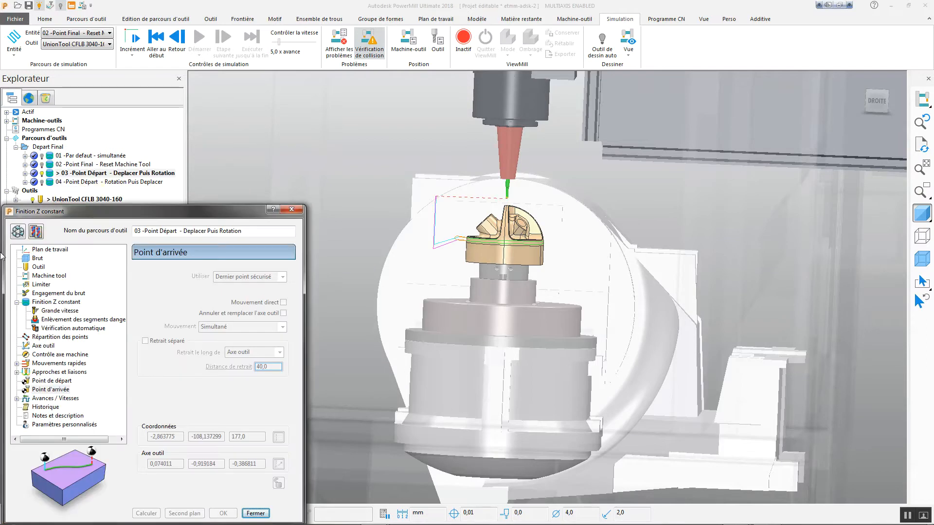
pyautogui.click(61, 390)
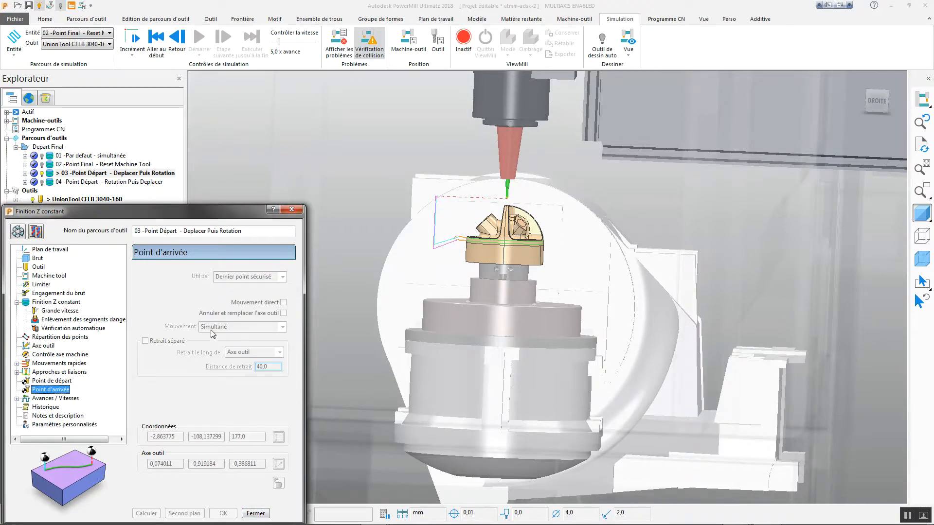
pyautogui.click(31, 381)
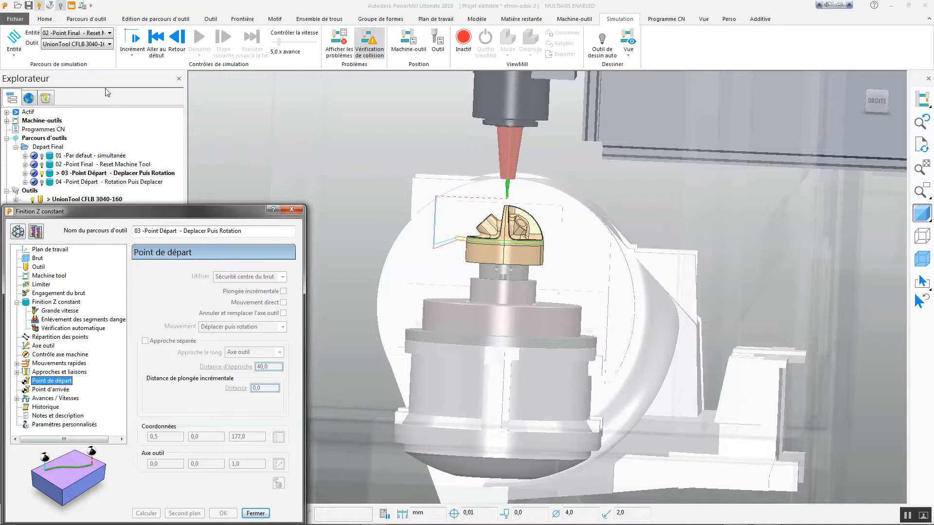
# Load toolpath 03 into the simulation, step through its approach moves, and return the machine to the start.
pyautogui.click(62, 8)
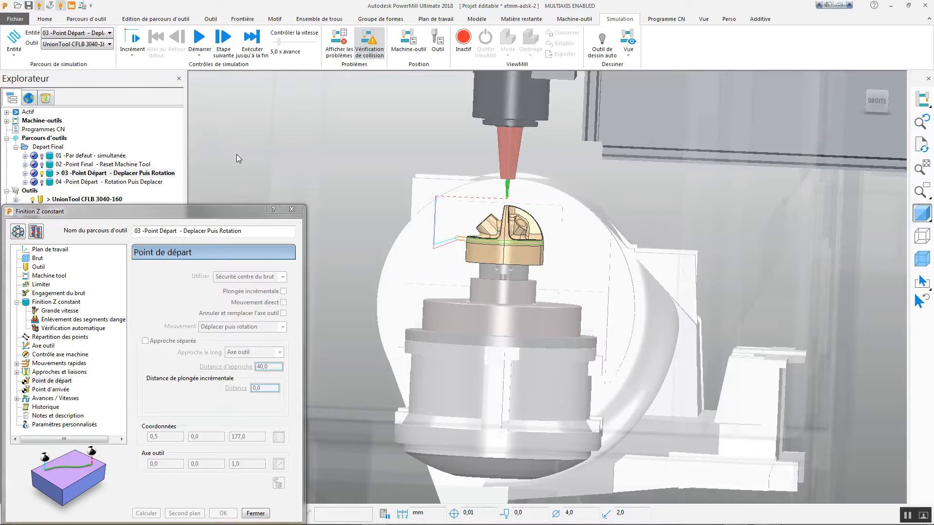
pyautogui.press('Right')
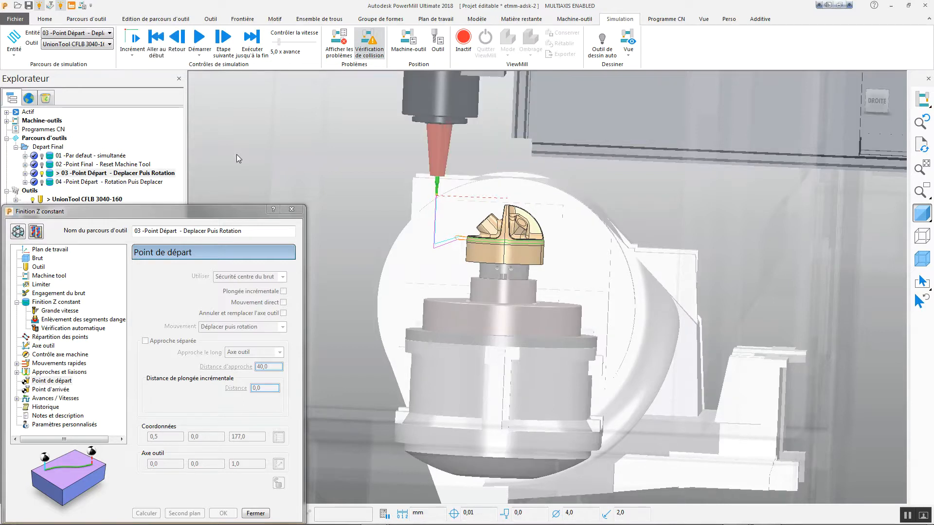
pyautogui.press('Right')
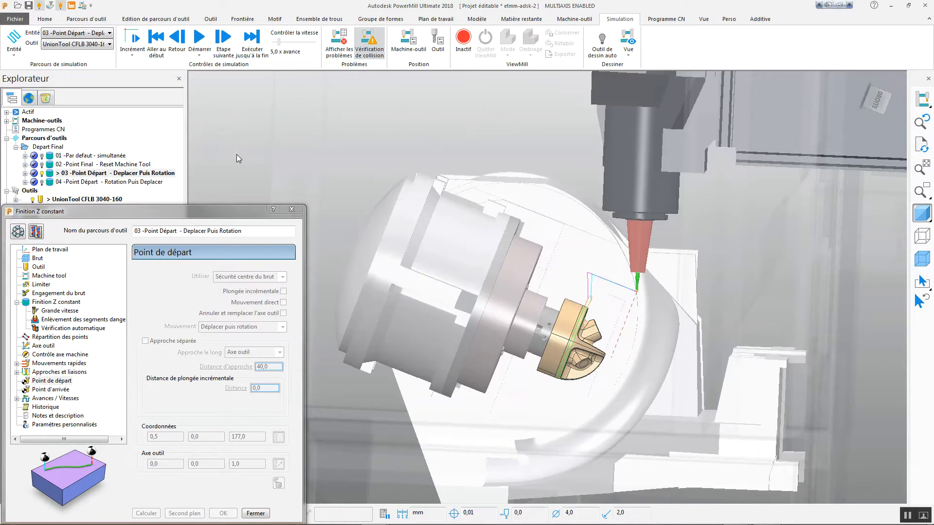
pyautogui.press('Right')
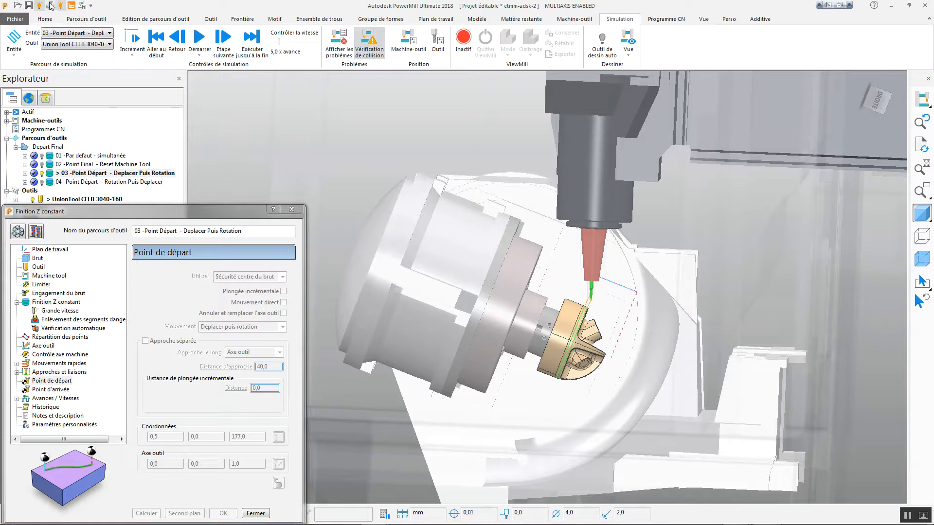
pyautogui.click(71, 7)
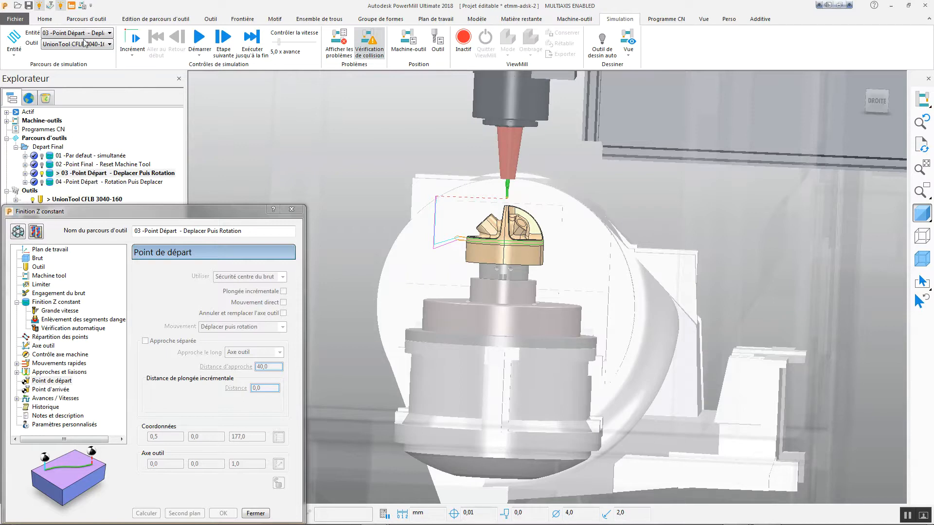
# Load toolpath 01 -Par defaut - simultanée into the simulation for comparison and advance it incrementally through its simultaneous approach.
pyautogui.click(108, 32)
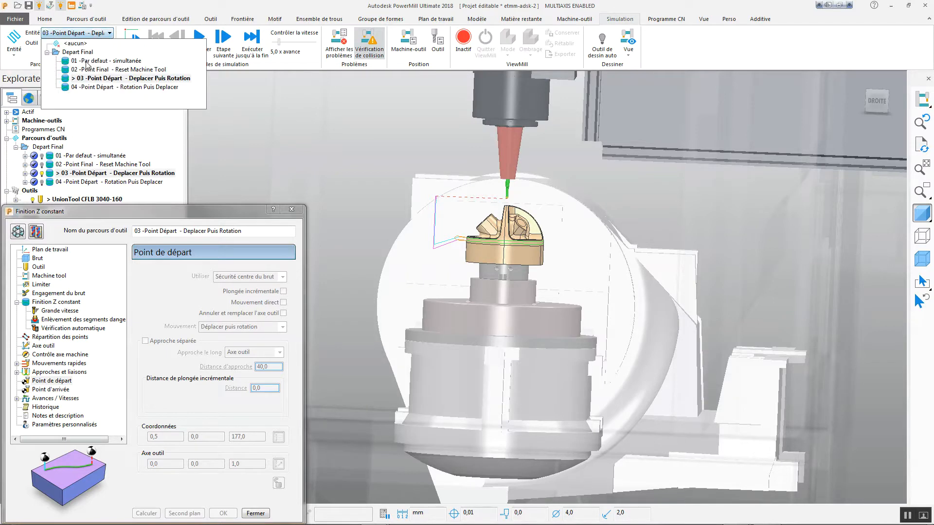
pyautogui.click(87, 61)
pyautogui.click(49, 6)
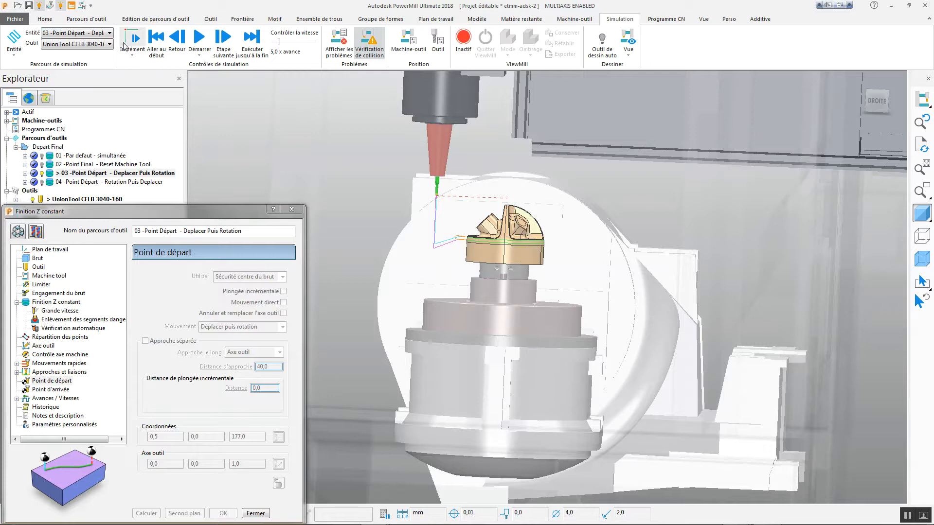
pyautogui.click(110, 33)
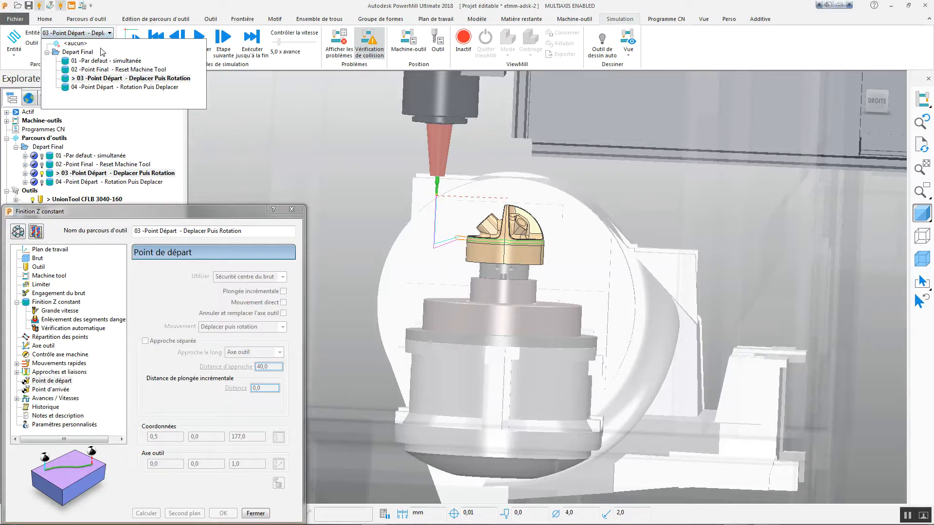
pyautogui.click(105, 60)
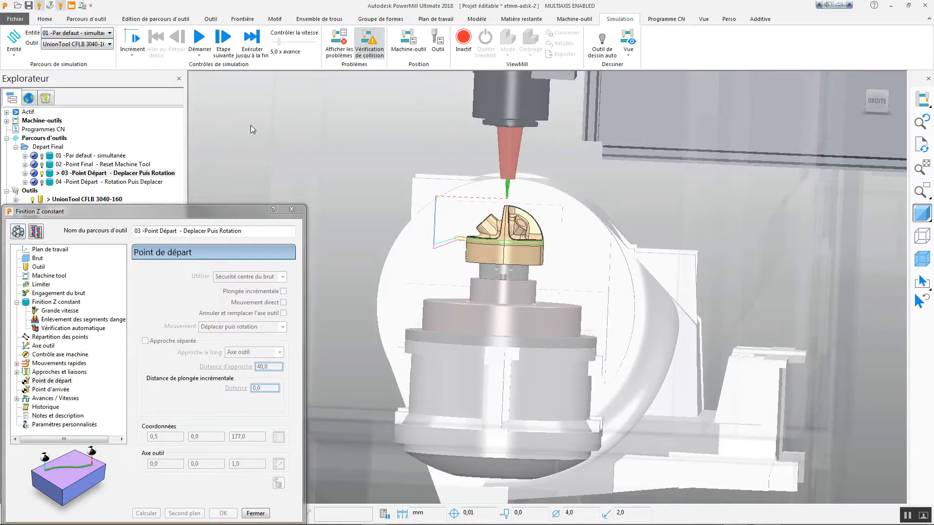
pyautogui.press('Right')
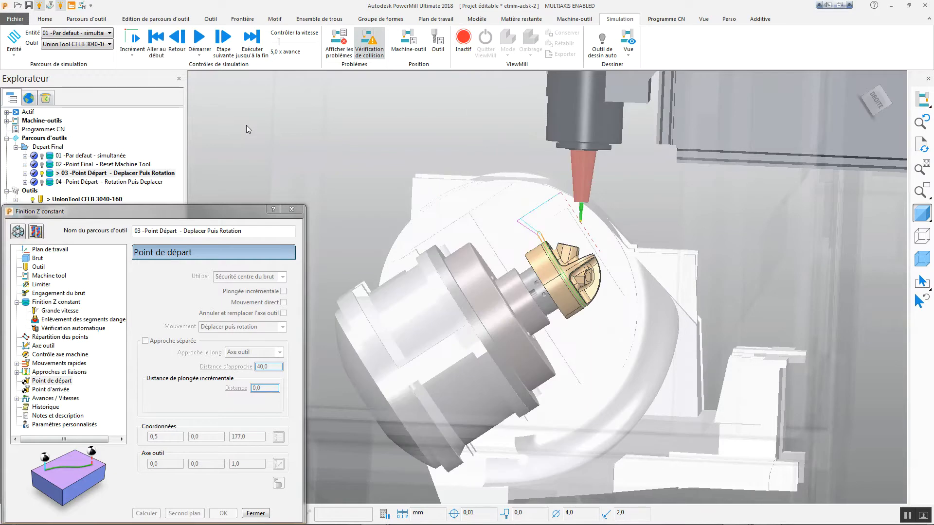
pyautogui.press('Right')
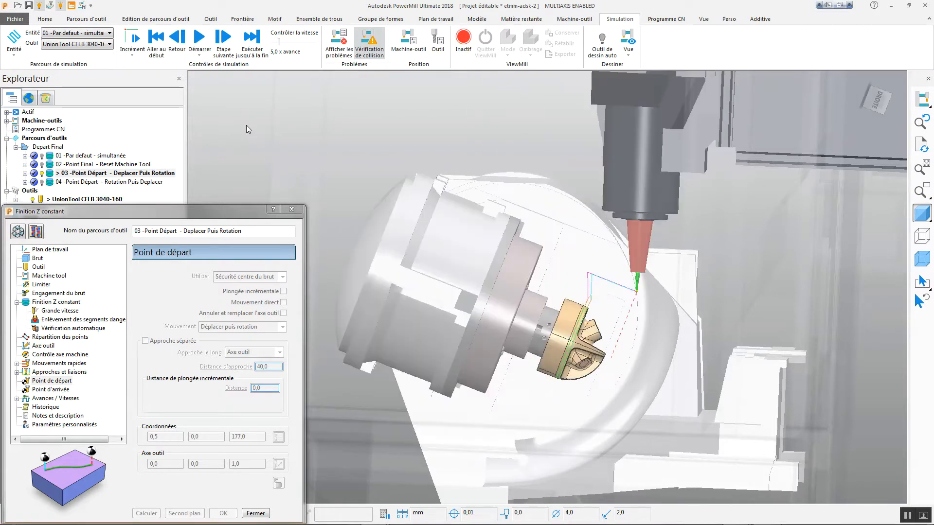
pyautogui.press('Right')
pyautogui.press('Right')
pyautogui.press('Right')
pyautogui.press('Right')
# Reload toolpath 03 into the simulation, advance it two steps, and go back to the beginning.
pyautogui.moveTo(50, 187)
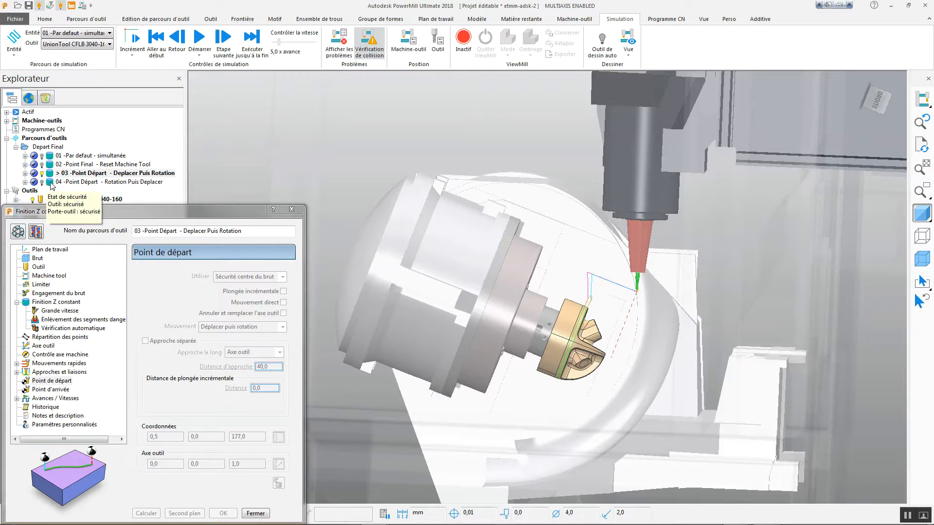
pyautogui.click(110, 33)
pyautogui.click(82, 78)
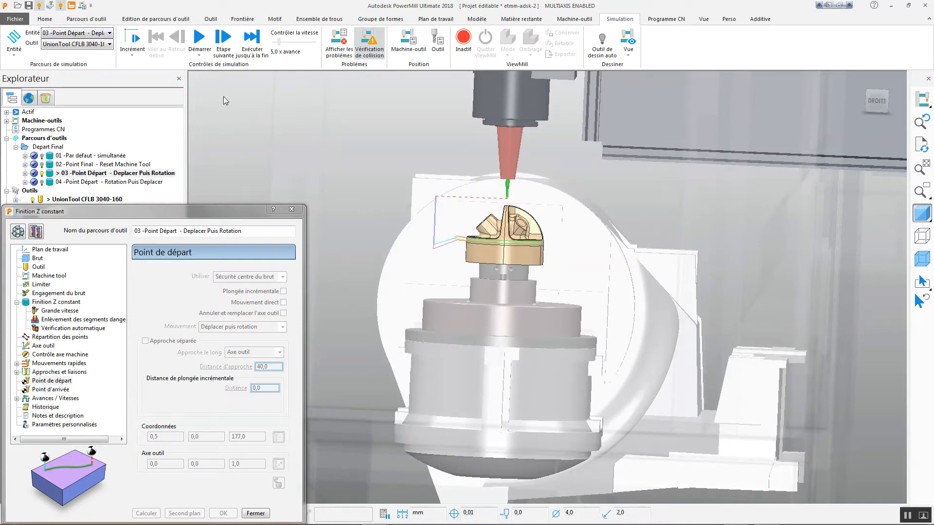
pyautogui.click(224, 42)
pyautogui.click(223, 42)
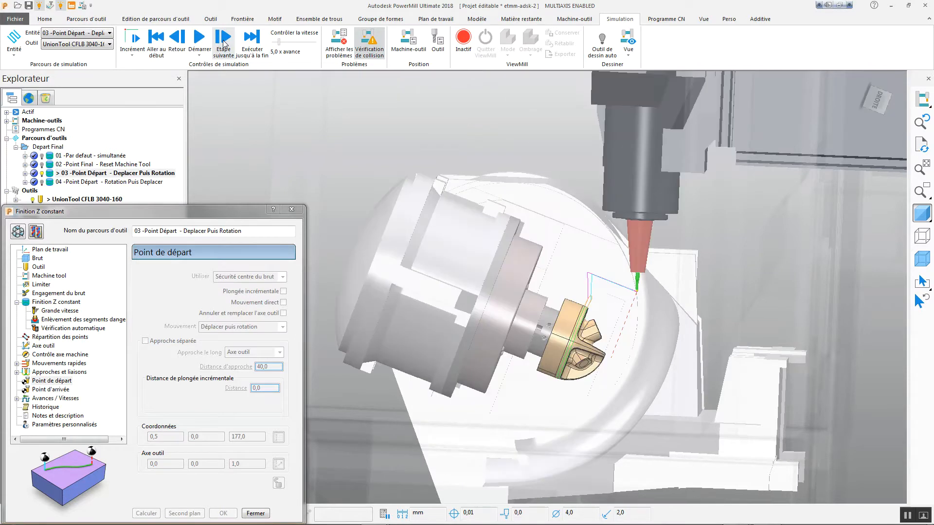
pyautogui.click(154, 42)
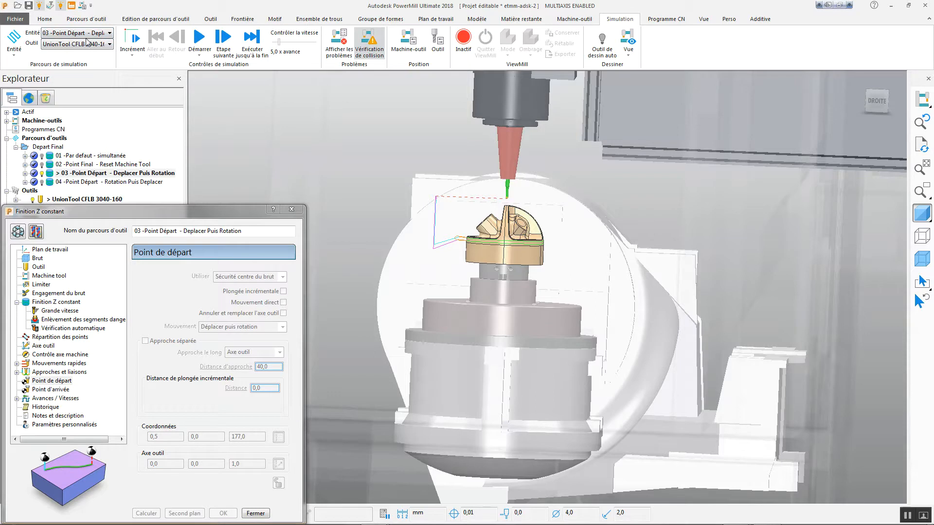
# Load toolpath 04 -Point Départ - Rotation Puis Deplacer into the simulation, activate it, and check its start point movement setting.
pyautogui.click(110, 34)
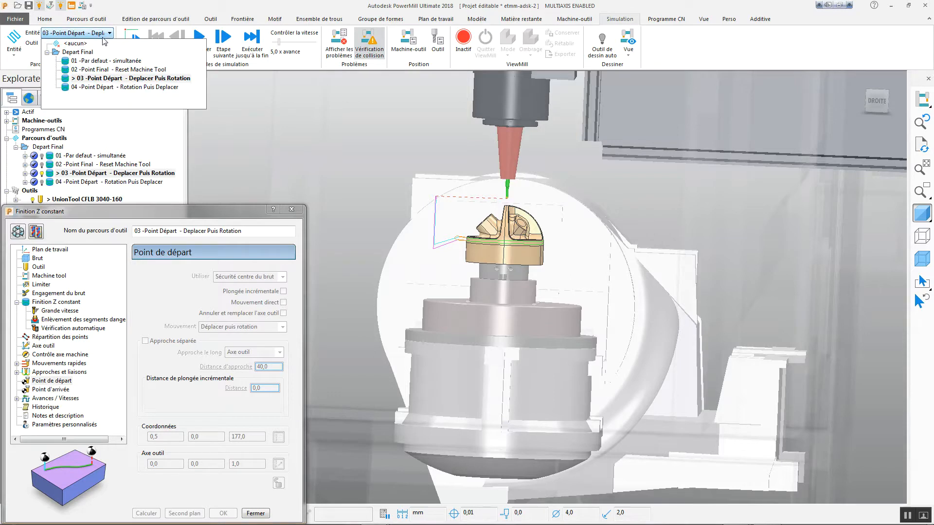
pyautogui.click(103, 88)
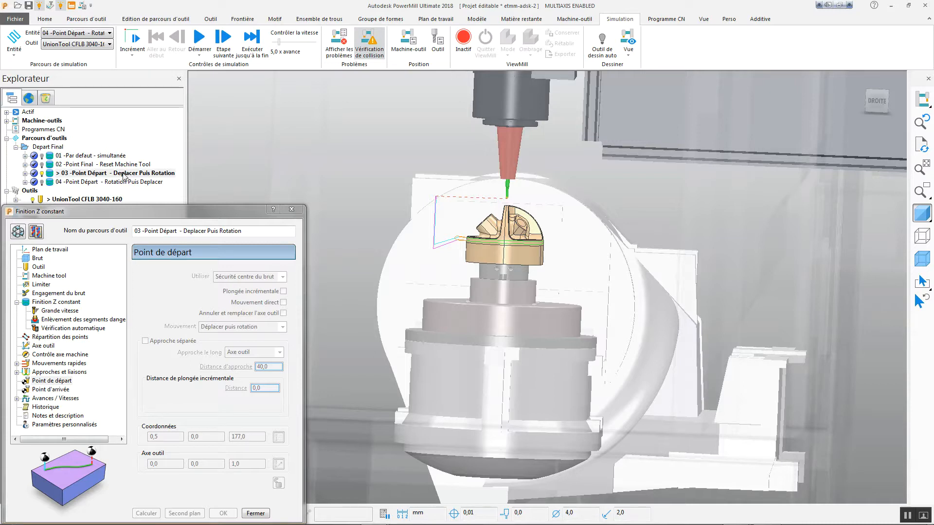
pyautogui.doubleClick(51, 183)
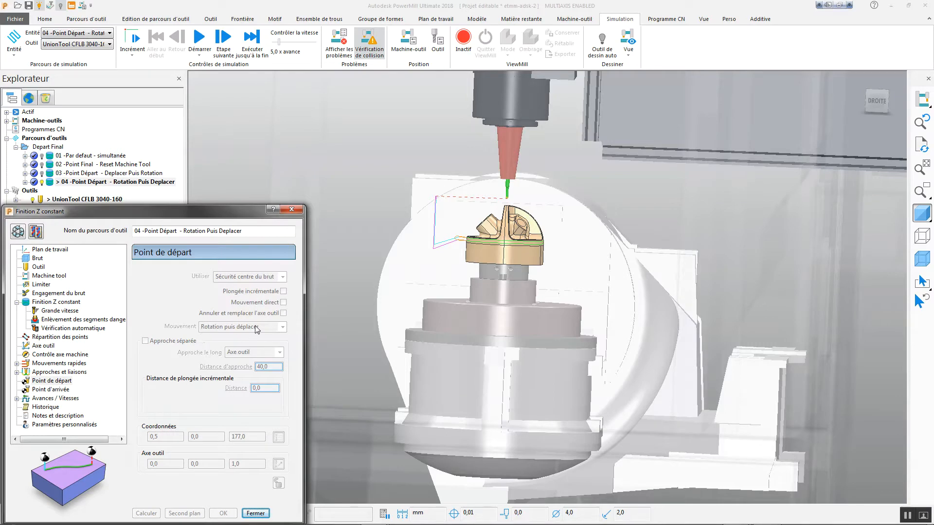
pyautogui.click(238, 113)
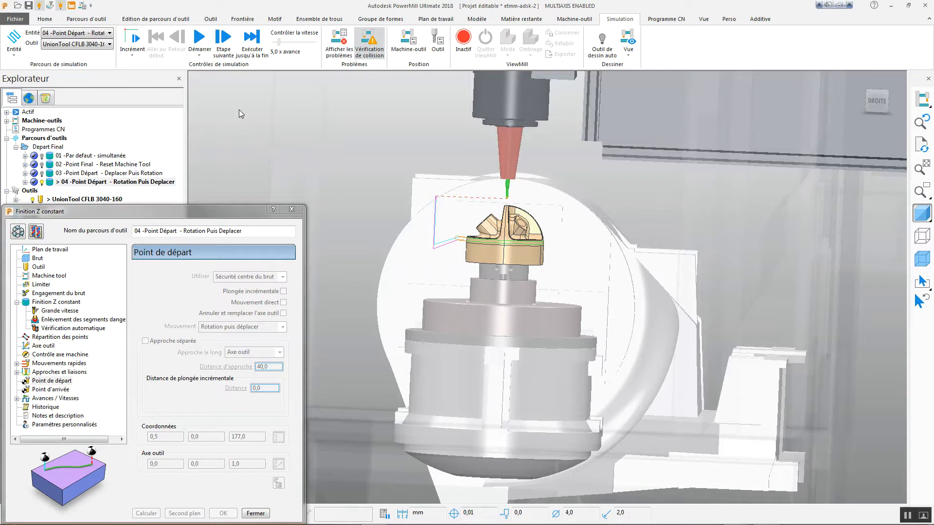
# Advance the toolpath 04 simulation by two steps, and activate toolpath 03 -Point Départ - Deplacer Puis Rotation to check its start point movement.
pyautogui.press('Right')
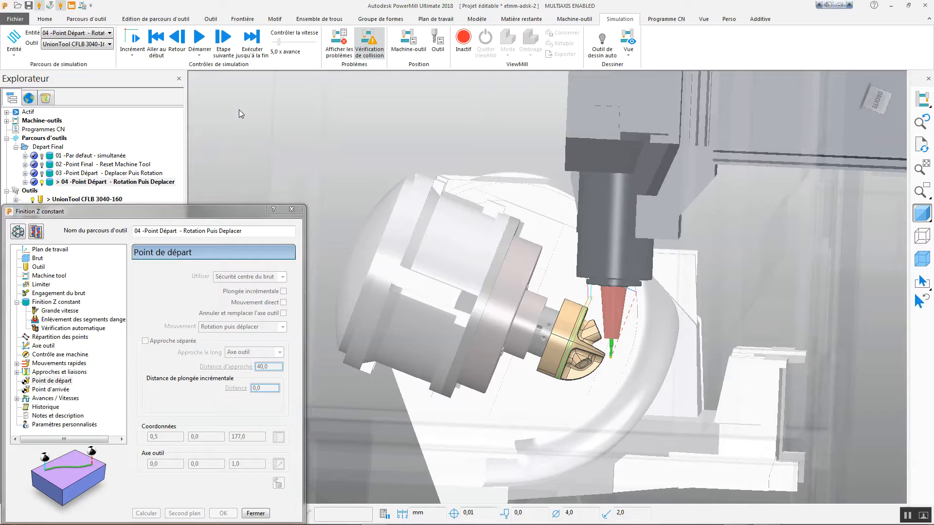
pyautogui.press('Right')
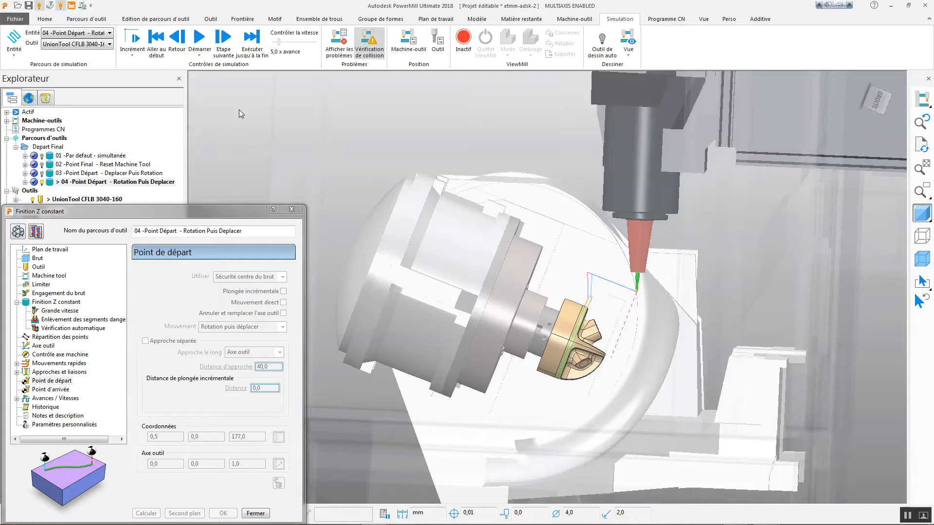
pyautogui.doubleClick(53, 175)
pyautogui.click(105, 204)
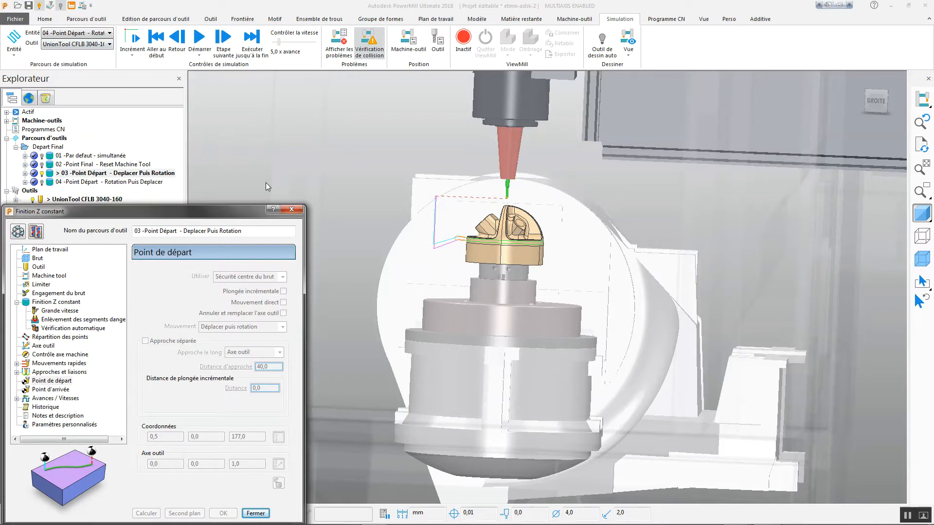
# Switch to the presentation, advance it to the Les Liaisons slide, and switch to the PowerMill project RazAxe1tour.
pyautogui.press('super+Tab')
pyautogui.press('super+Tab')
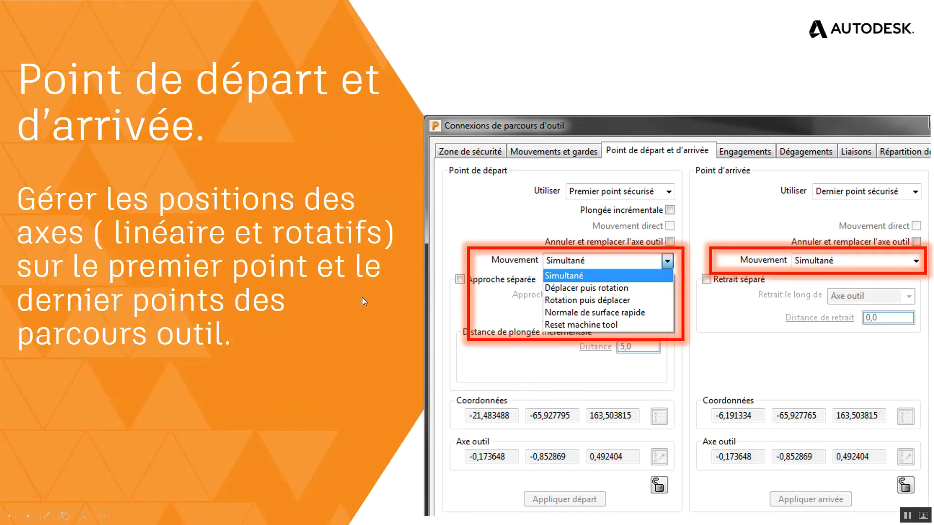
pyautogui.click(381, 307)
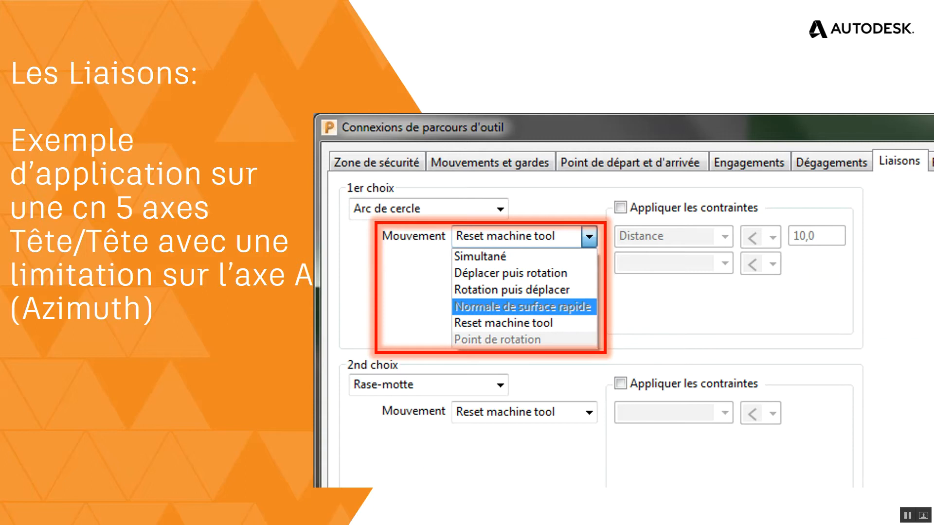
pyautogui.press('super+Tab')
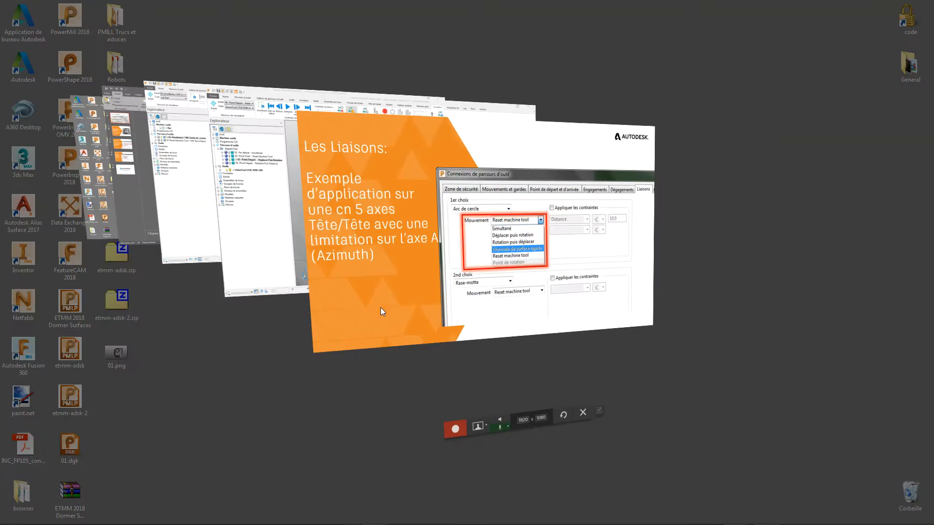
pyautogui.press('super+Tab')
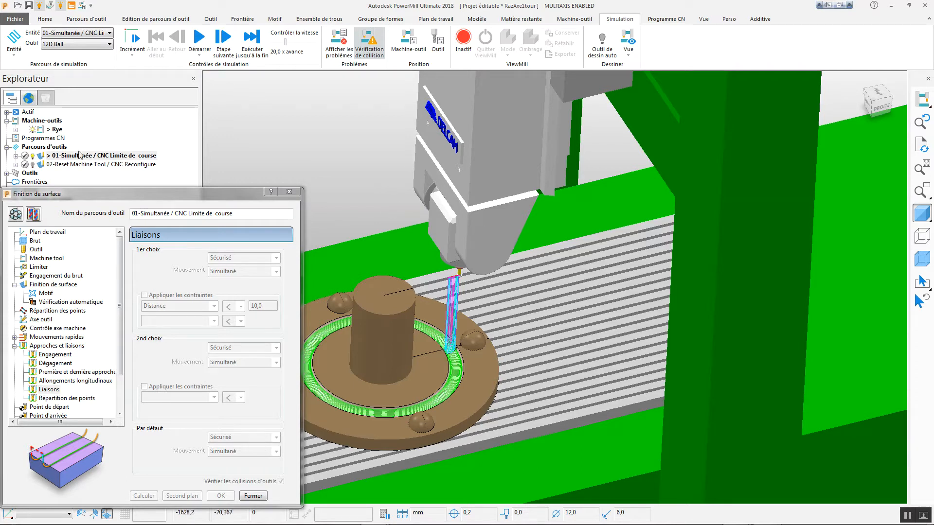
# Simulate toolpath 01-Simultanée / CNC Limite de course with collision checking, and display the machine axis positions.
pyautogui.click(198, 38)
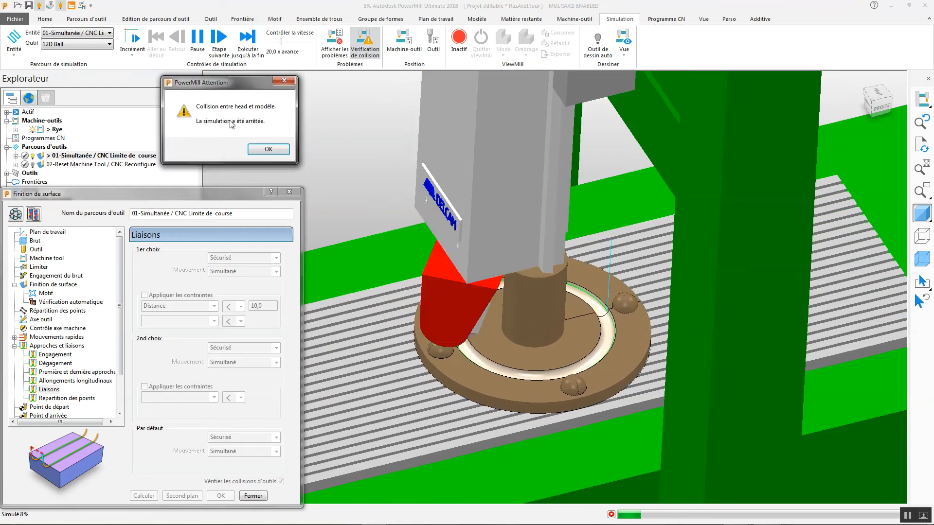
pyautogui.click(273, 151)
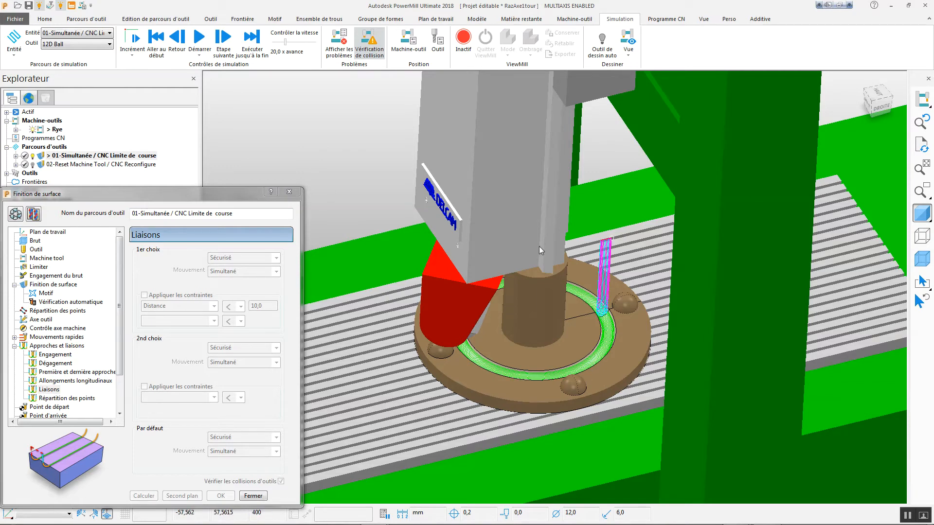
pyautogui.click(411, 50)
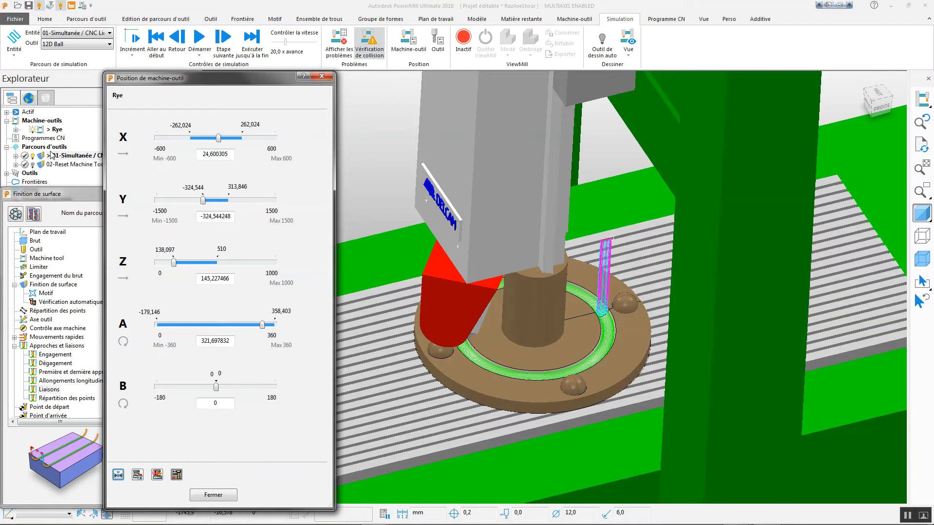
# Reset the machine tool, position it at the active toolpath's start, and load toolpath 02-Reset Machine Tool / CNC Reconfigure into the simulation.
pyautogui.click(71, 6)
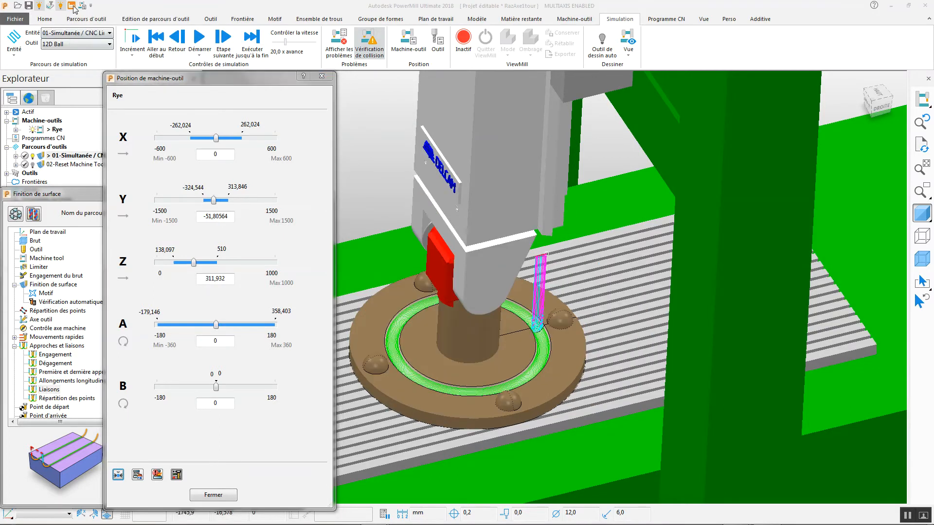
pyautogui.click(108, 74)
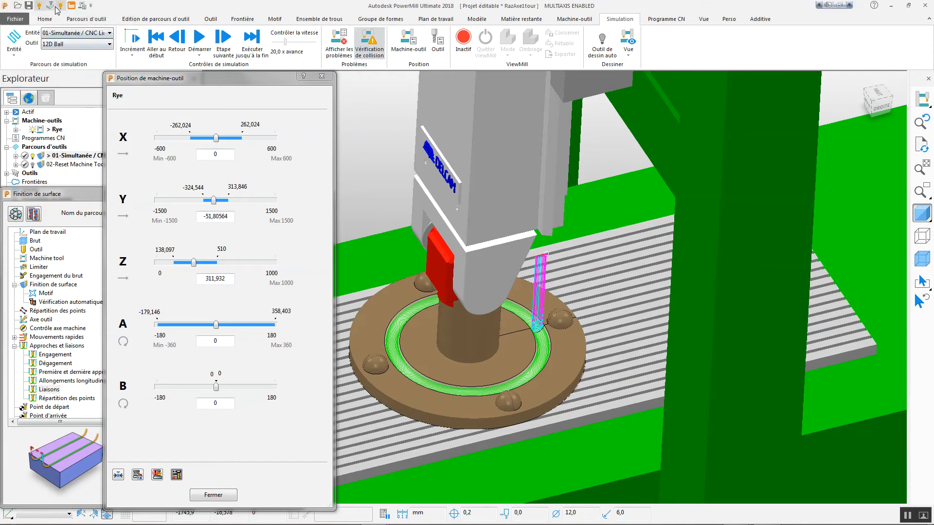
pyautogui.click(57, 8)
pyautogui.click(83, 34)
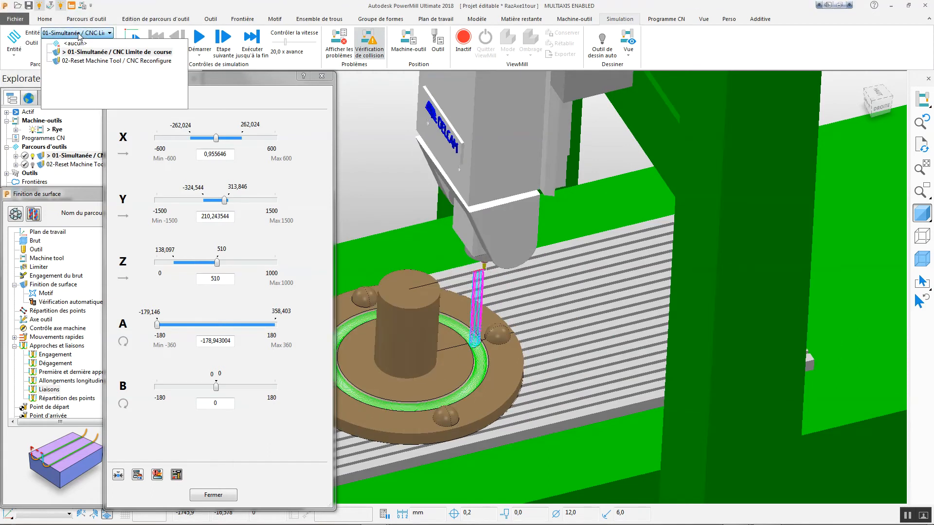
pyautogui.click(72, 65)
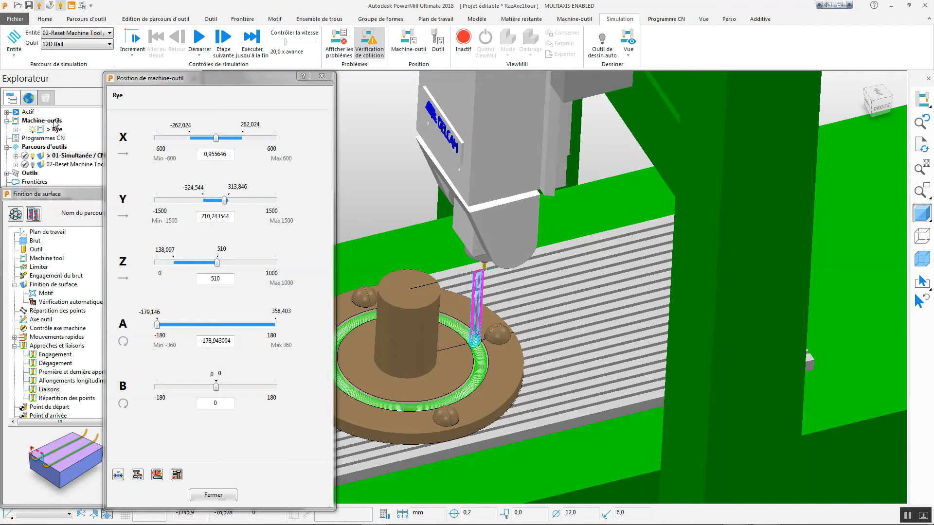
# Review the Liaisons movement setting of toolpath 01, and activate toolpath 02-Reset Machine Tool / CNC Reconfigure to compare its setting.
pyautogui.click(84, 387)
pyautogui.click(59, 389)
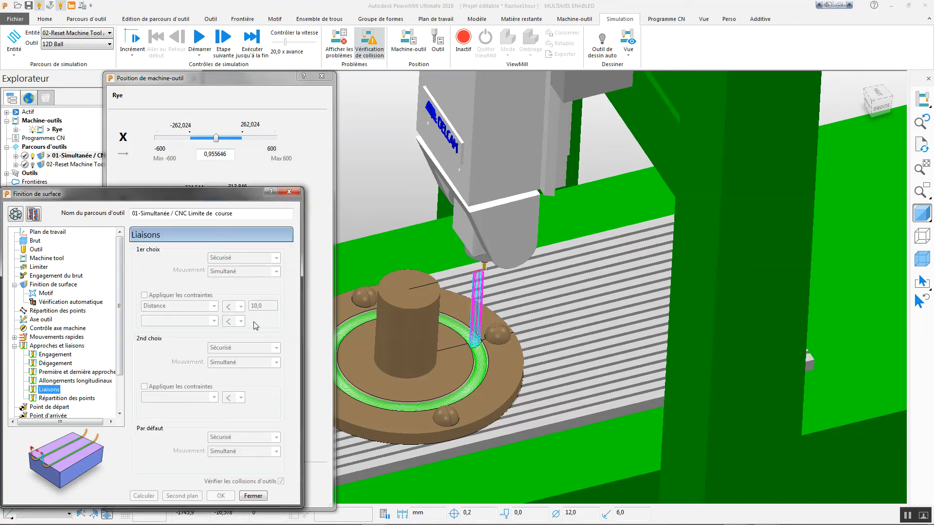
pyautogui.doubleClick(45, 166)
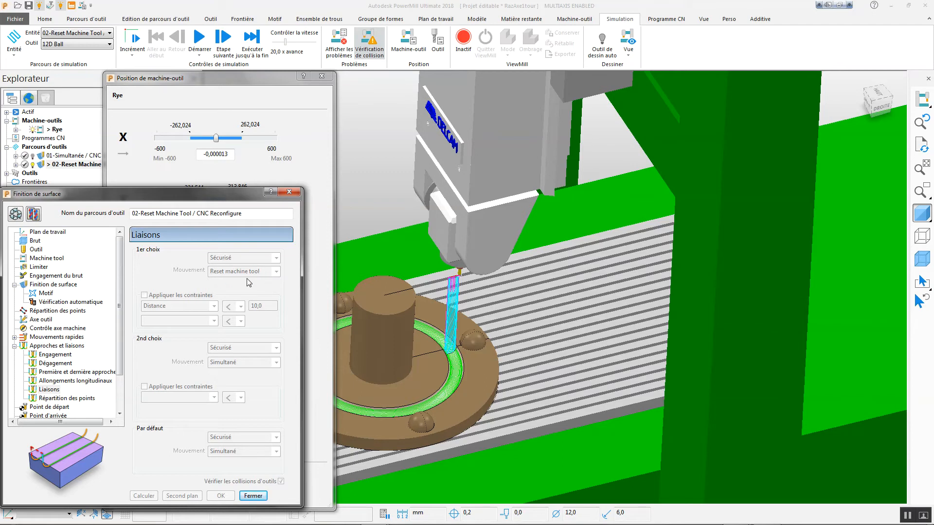
# Simulate toolpath 02 while examining the machine axis positions and its Liaisons movement setting, and pause the simulation.
pyautogui.click(245, 83)
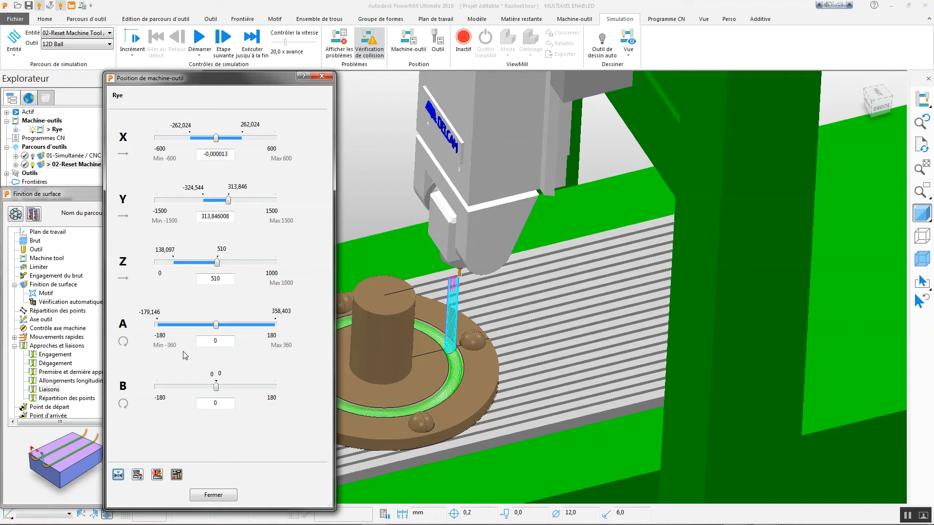
pyautogui.click(198, 38)
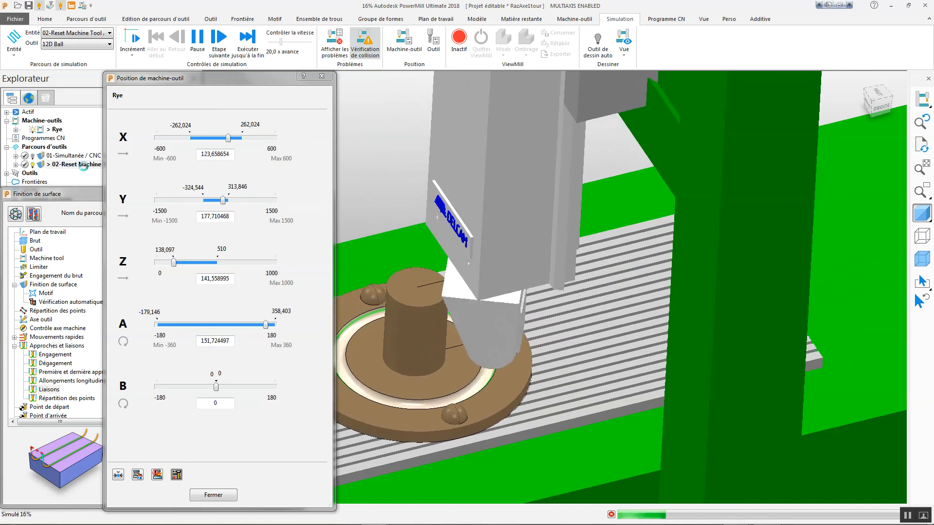
pyautogui.click(78, 195)
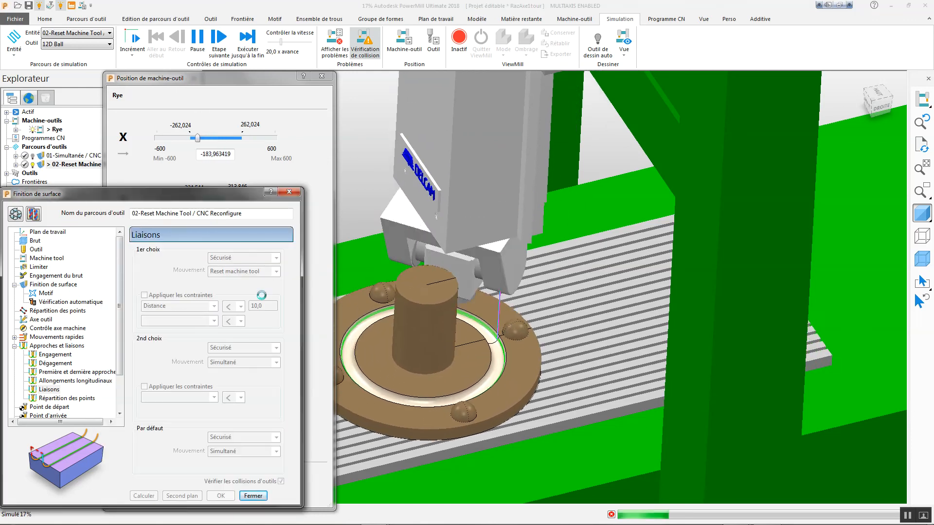
pyautogui.click(195, 41)
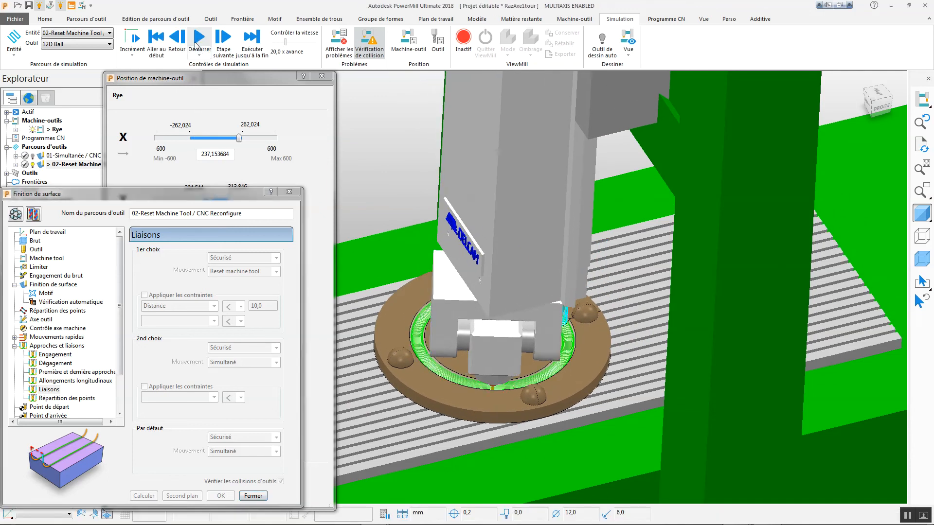